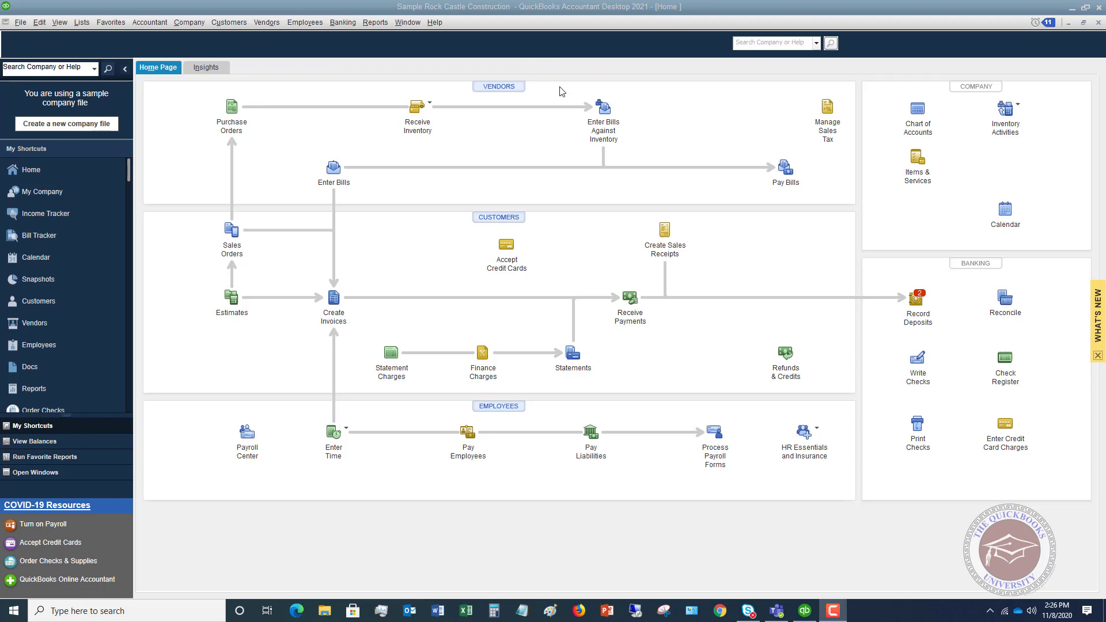
Write a $25.23 check to C.U. Electric from Checking, queued to print, and save it
{"action": "left_click", "coordinate": [343, 24]}
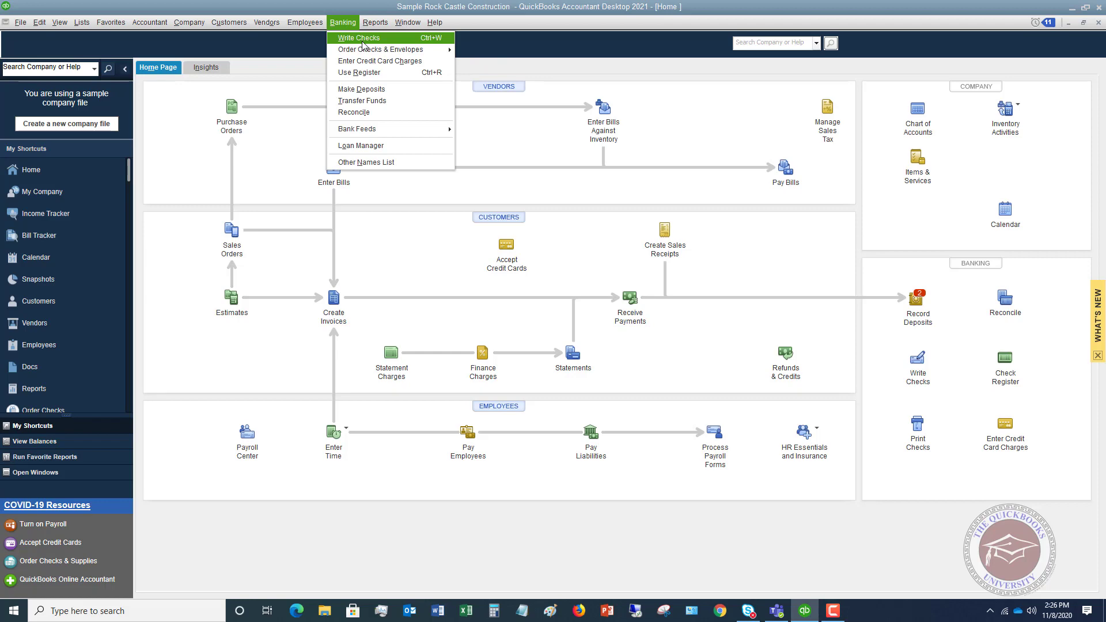
{"action": "left_click", "coordinate": [362, 39]}
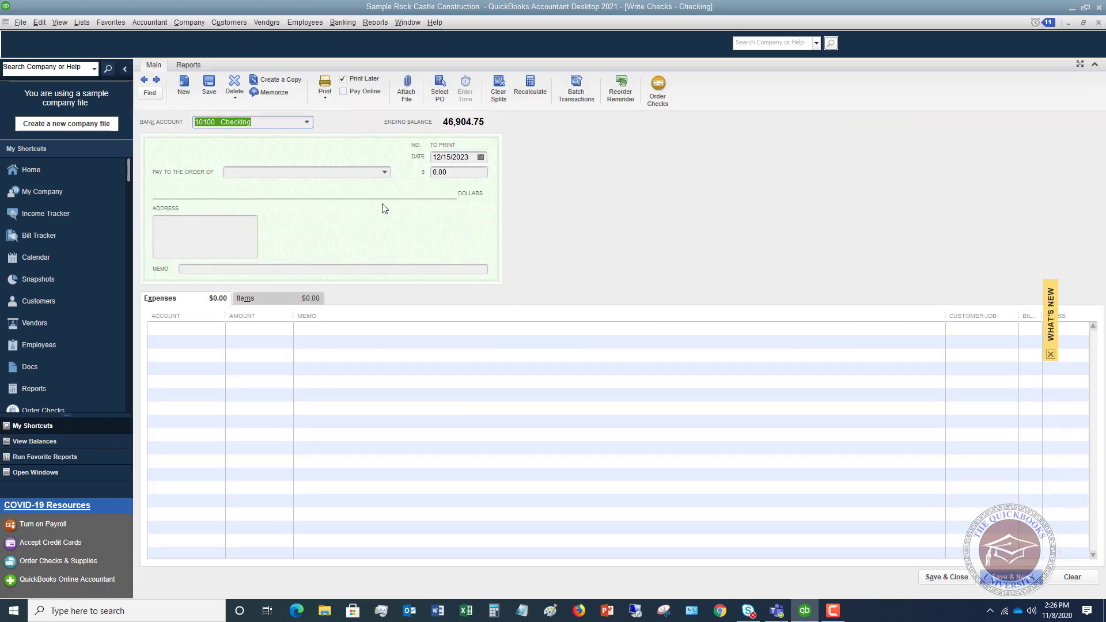
{"action": "left_click", "coordinate": [274, 176]}
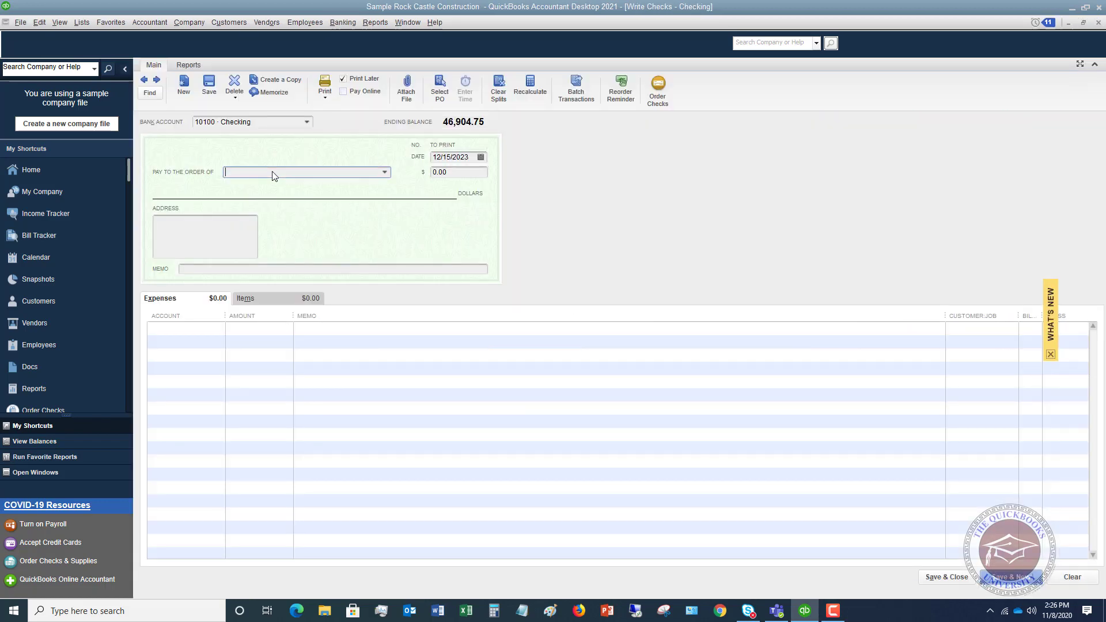
{"action": "left_click", "coordinate": [386, 173]}
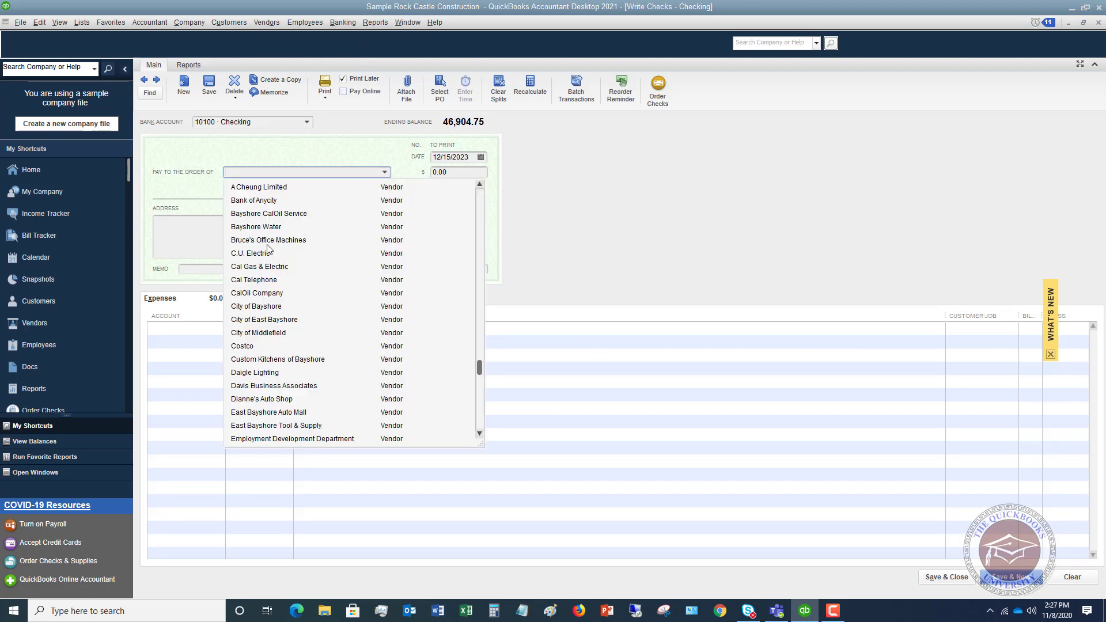
{"action": "left_click", "coordinate": [254, 256]}
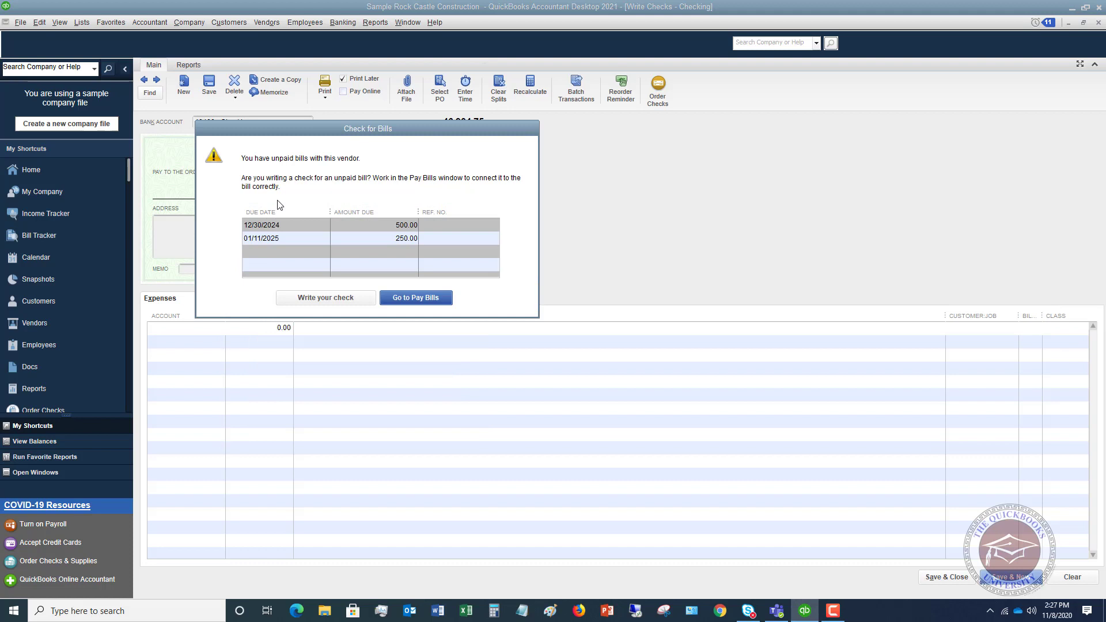
{"action": "left_click", "coordinate": [325, 299]}
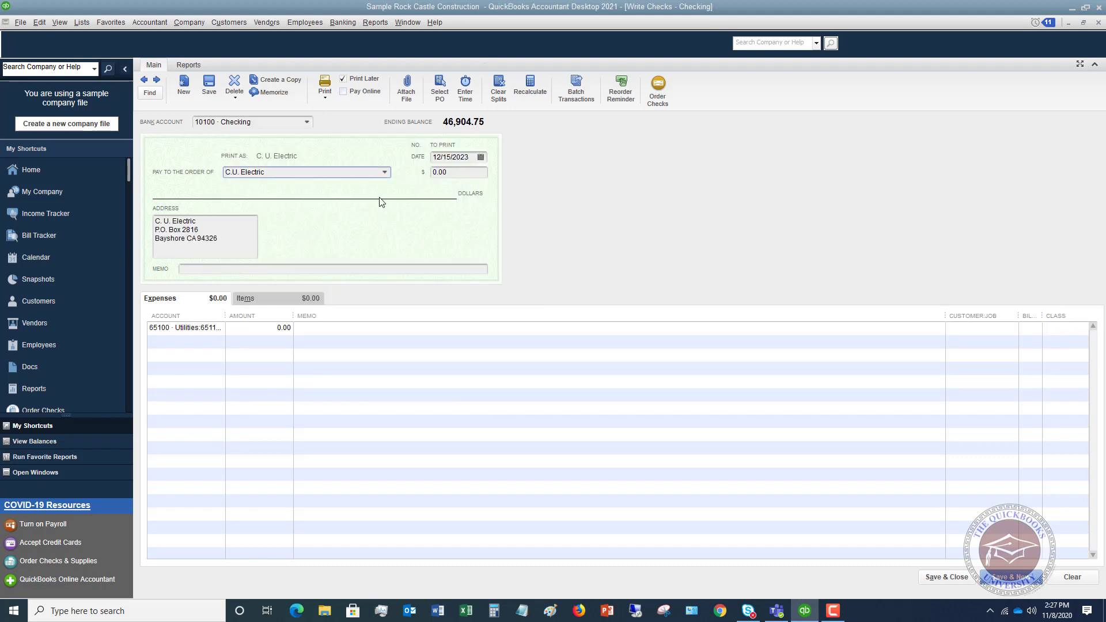
{"action": "key", "text": "Tab"}
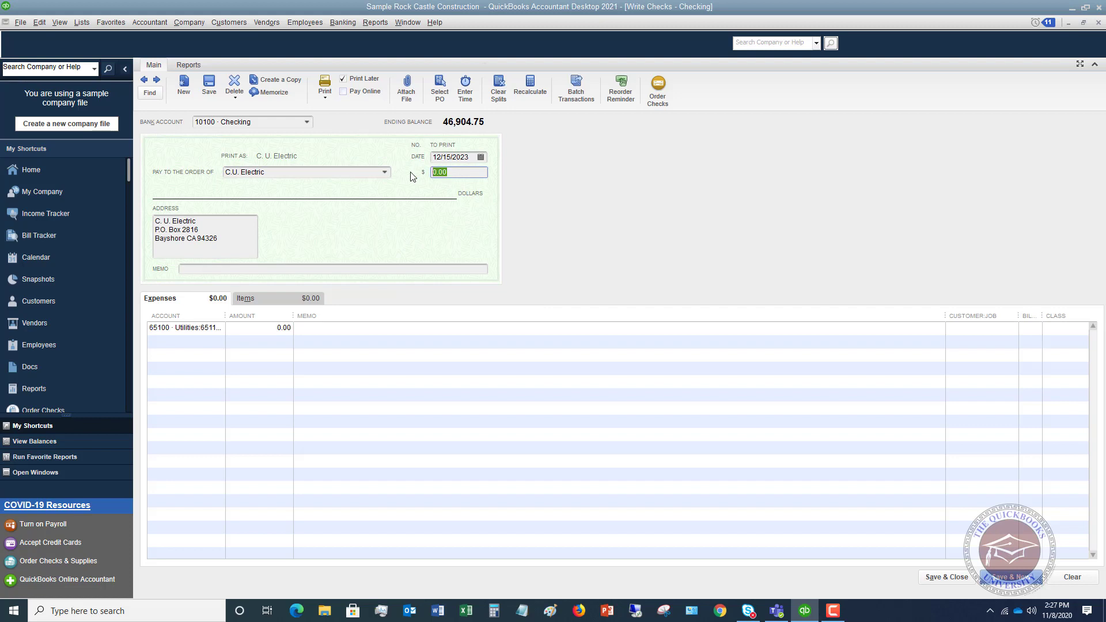
{"action": "type", "text": "25.23"}
{"action": "key", "text": "Tab"}
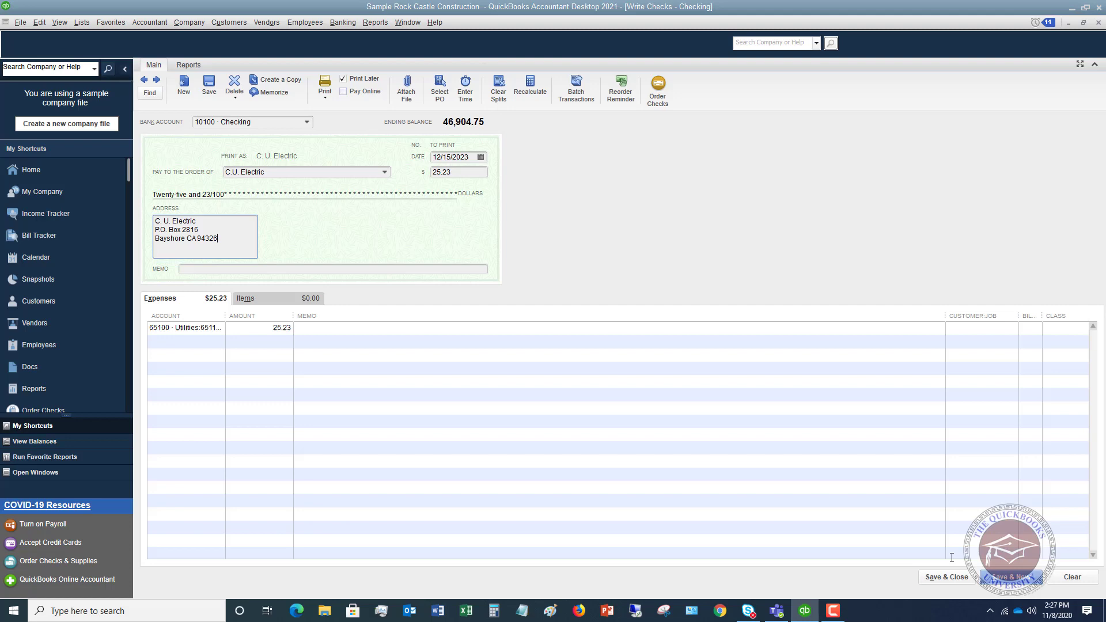
{"action": "left_click", "coordinate": [947, 577]}
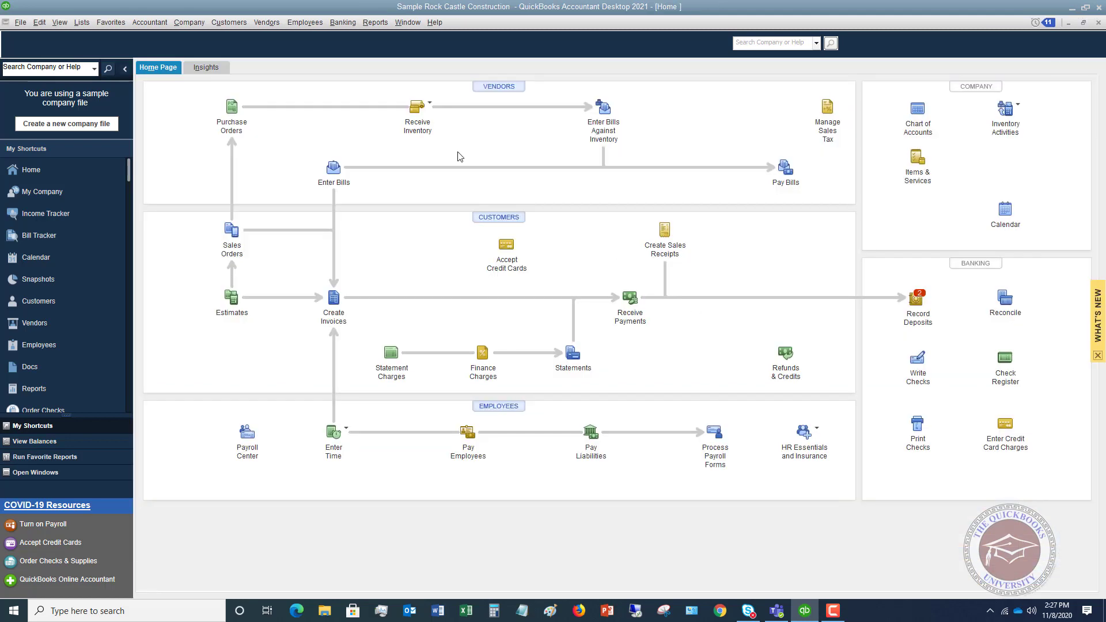
Pay the Bayshore Water, both C.U. Electric, Cal Gas & Electric and Cal Telephone bills by check
{"action": "left_click", "coordinate": [281, 23]}
{"action": "left_click", "coordinate": [281, 81]}
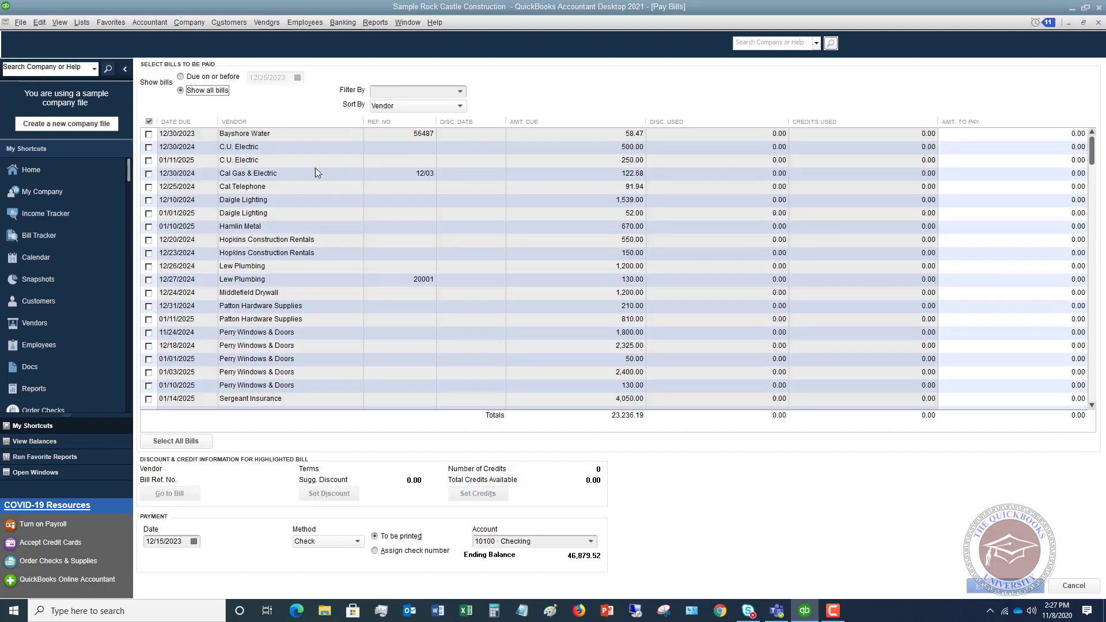
{"action": "left_click", "coordinate": [148, 134]}
{"action": "left_click", "coordinate": [148, 134]}
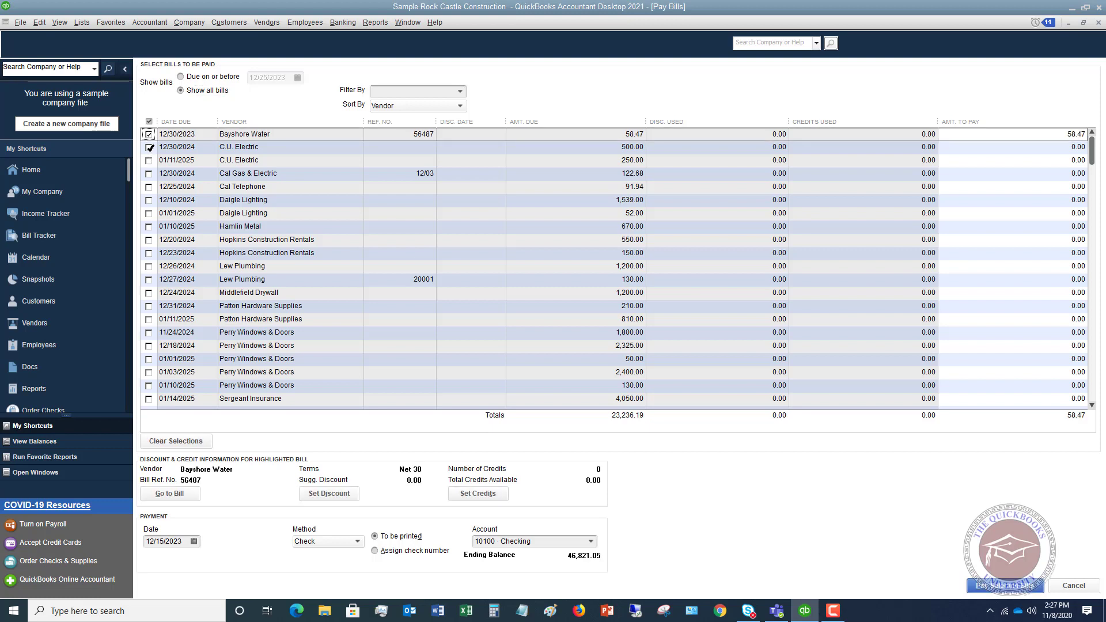
{"action": "left_click", "coordinate": [148, 151]}
{"action": "left_click", "coordinate": [148, 161]}
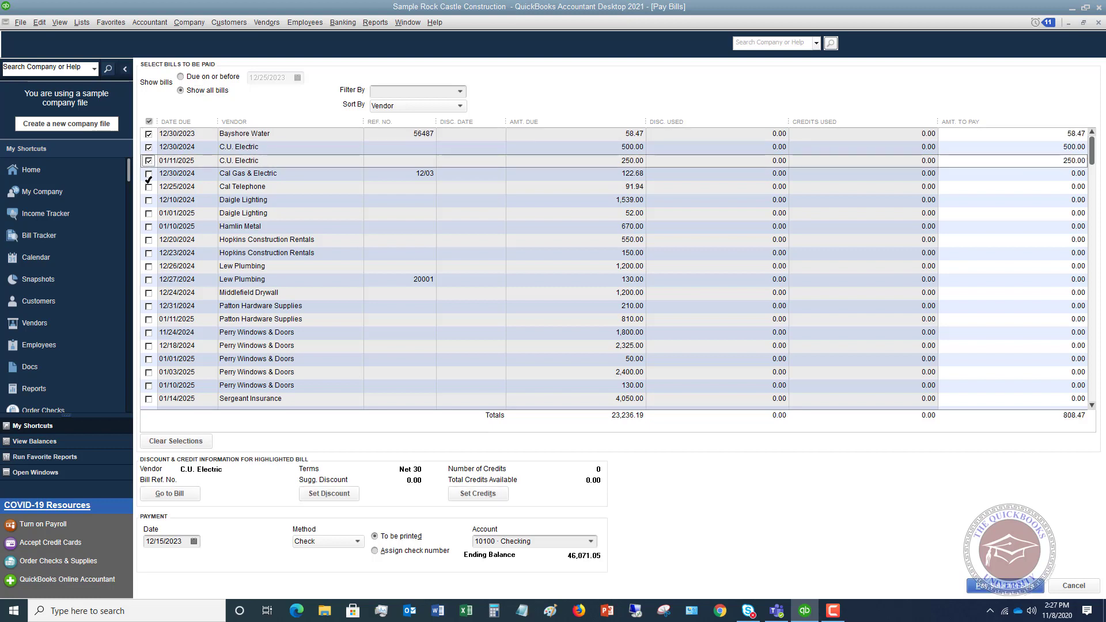
{"action": "left_click", "coordinate": [148, 173]}
{"action": "left_click", "coordinate": [148, 187]}
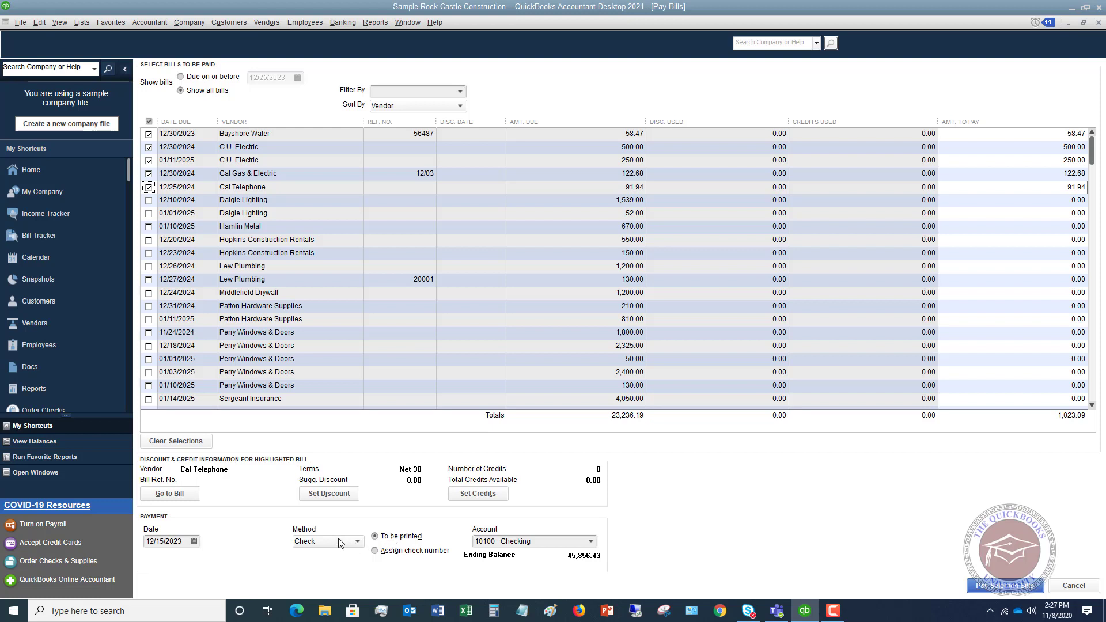
{"action": "left_click", "coordinate": [1001, 586]}
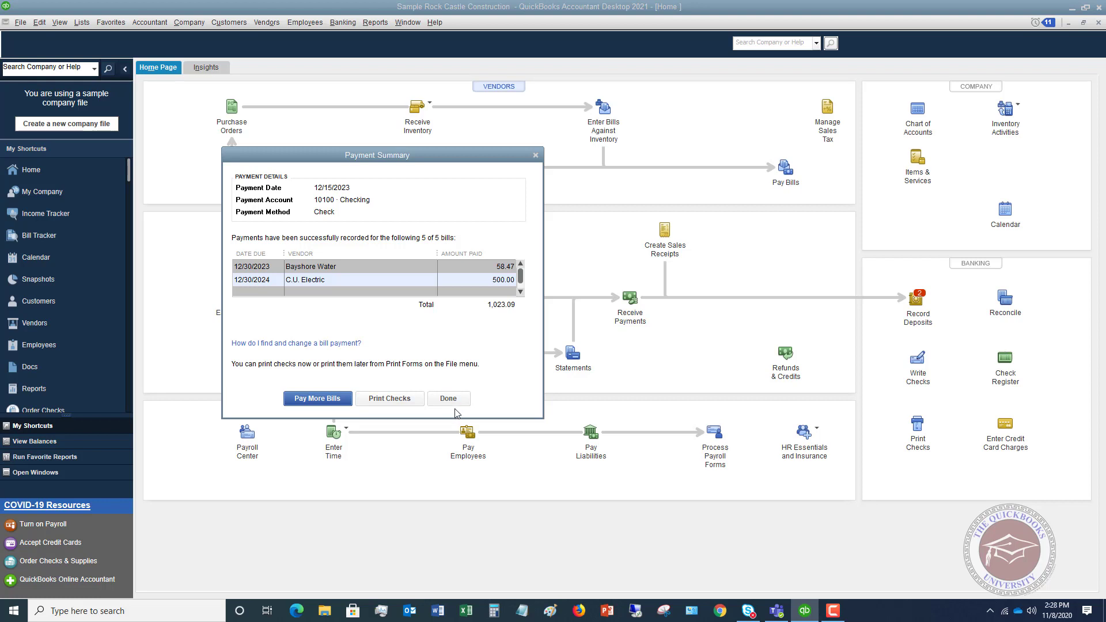
Dismiss the payment summary and bring up the File > Print Forms submenu
{"action": "key", "text": "Return"}
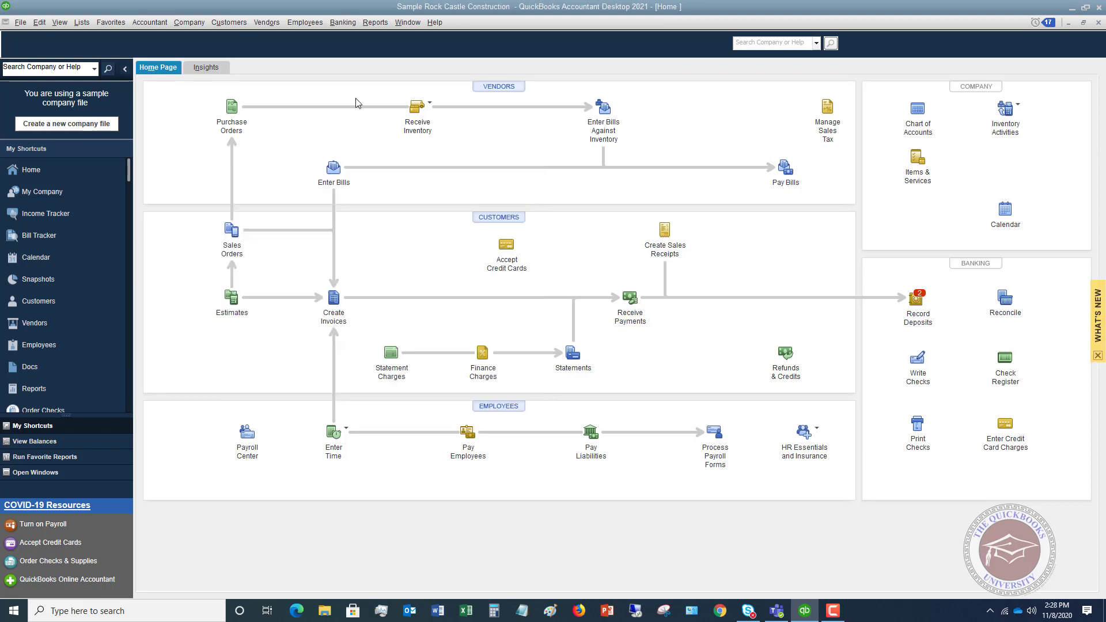
{"action": "left_click", "coordinate": [20, 23]}
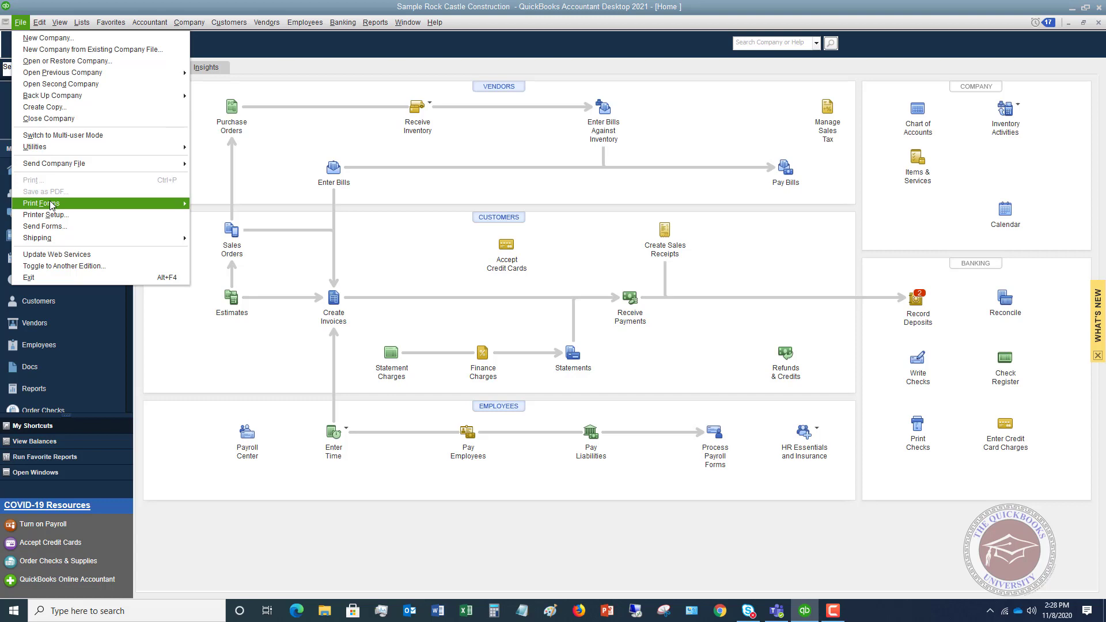
{"action": "mouse_move", "coordinate": [52, 205]}
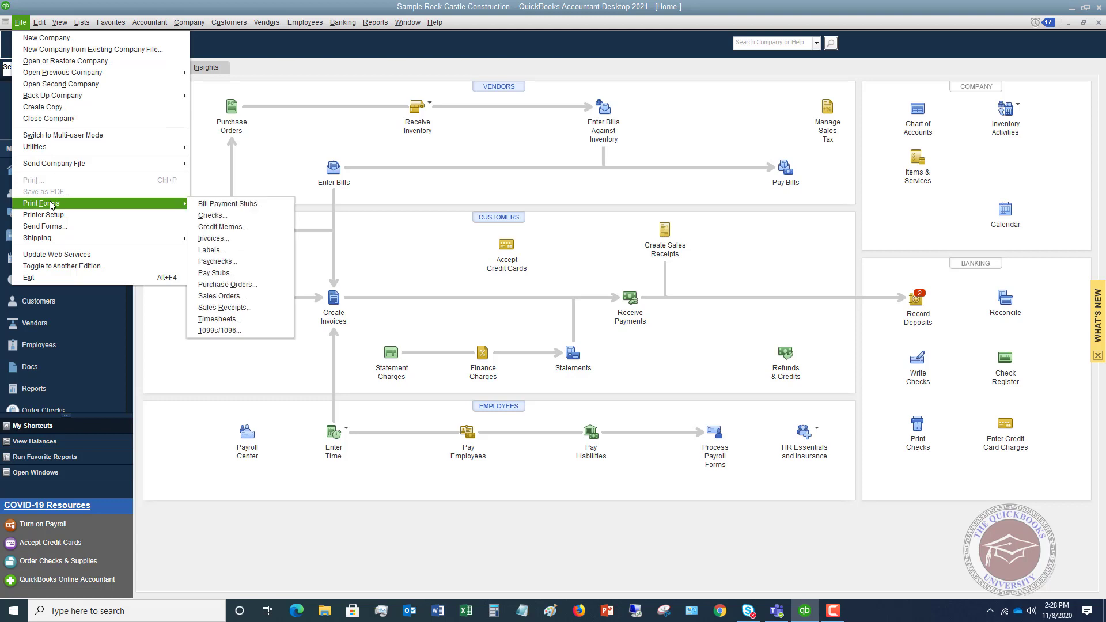
Start printing the queued checks, then cancel out of Print Checks and Select Checks to Print
{"action": "left_click", "coordinate": [214, 219]}
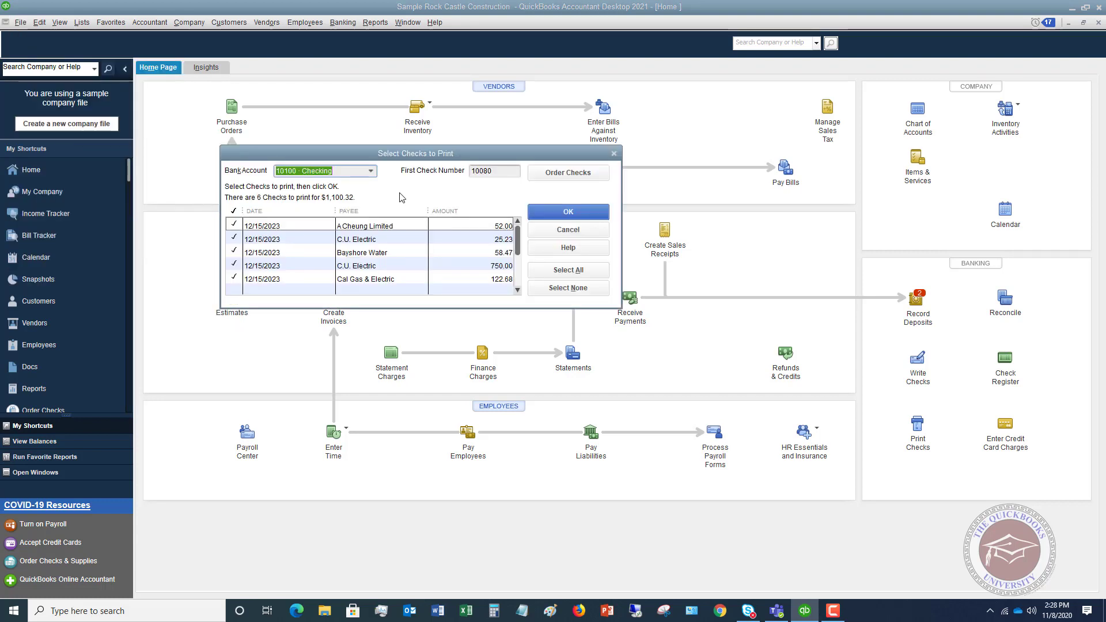
{"action": "left_click", "coordinate": [560, 214]}
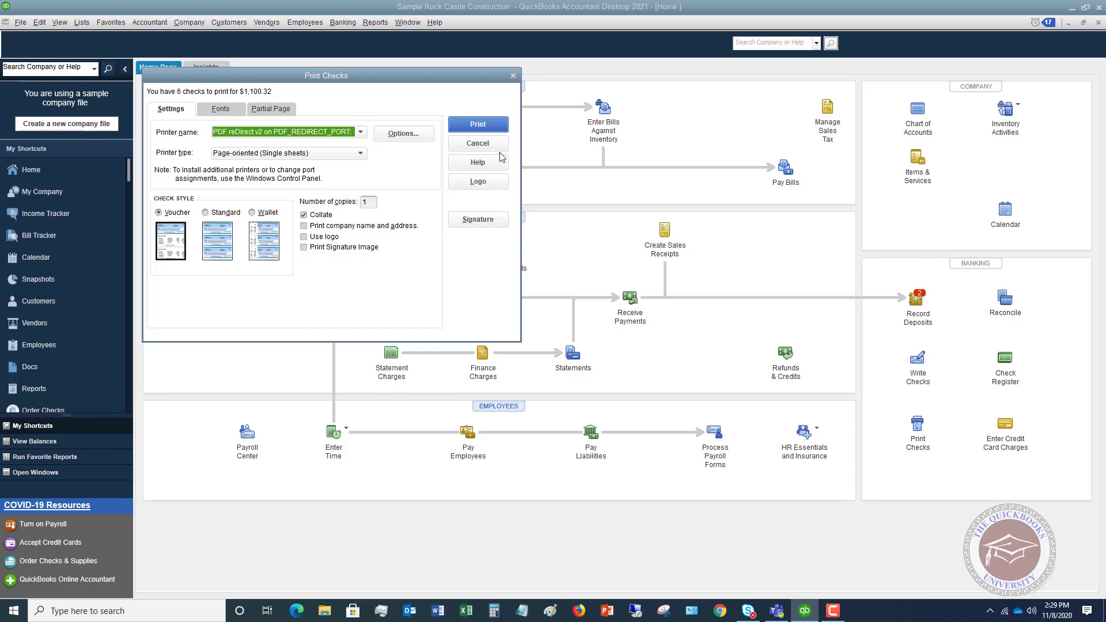
{"action": "left_click", "coordinate": [480, 143]}
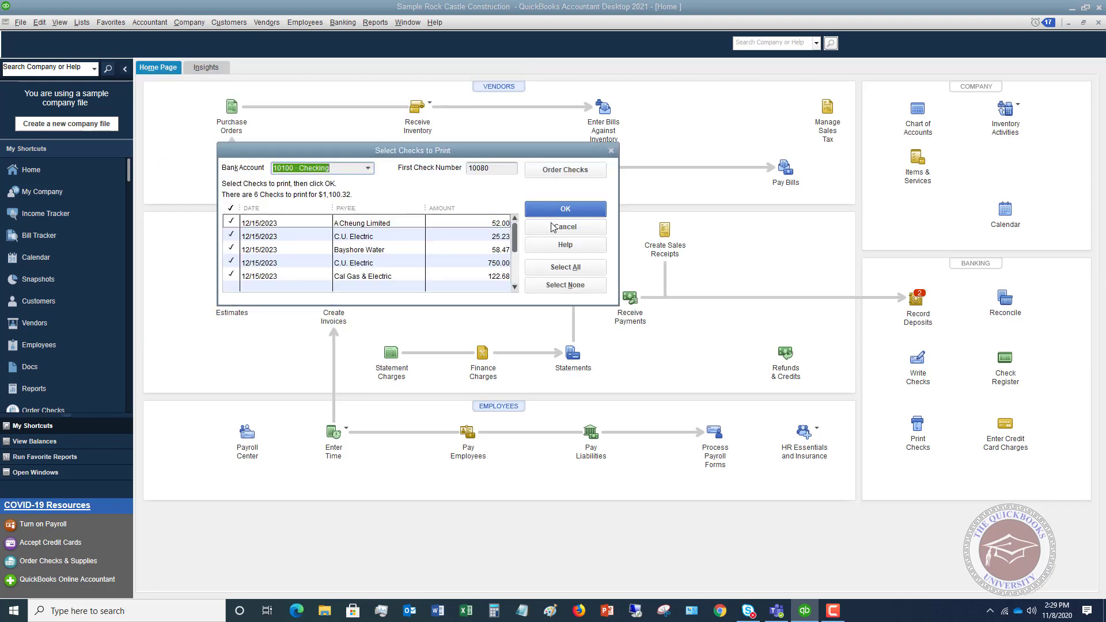
{"action": "left_click", "coordinate": [556, 227]}
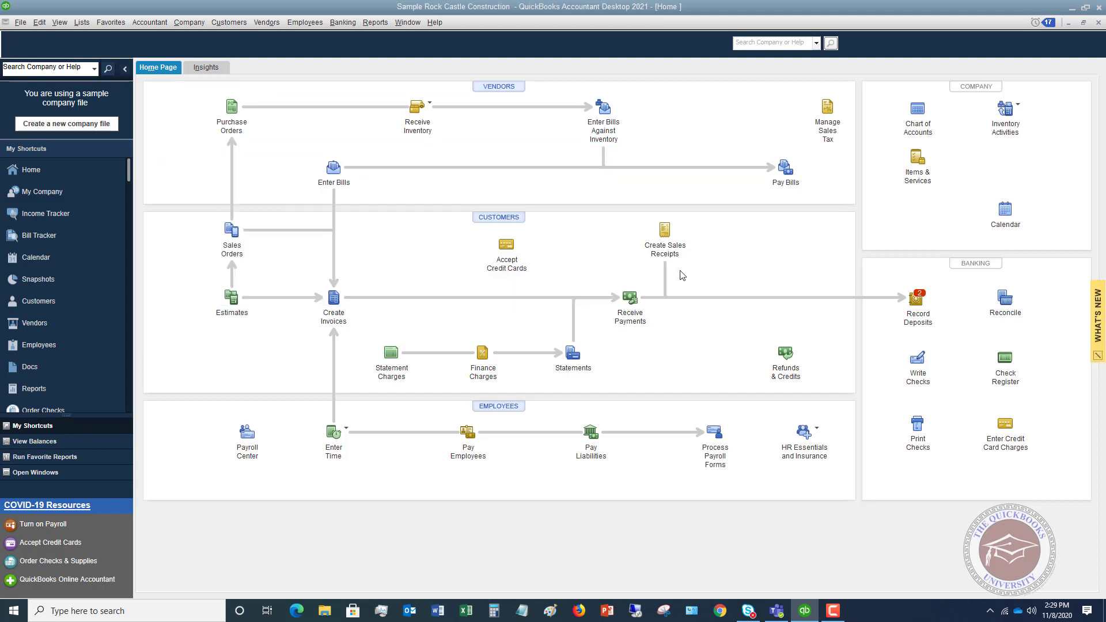
Open Printer Setup from the File menu with Check/PayCheck as the form
{"action": "left_click", "coordinate": [21, 23]}
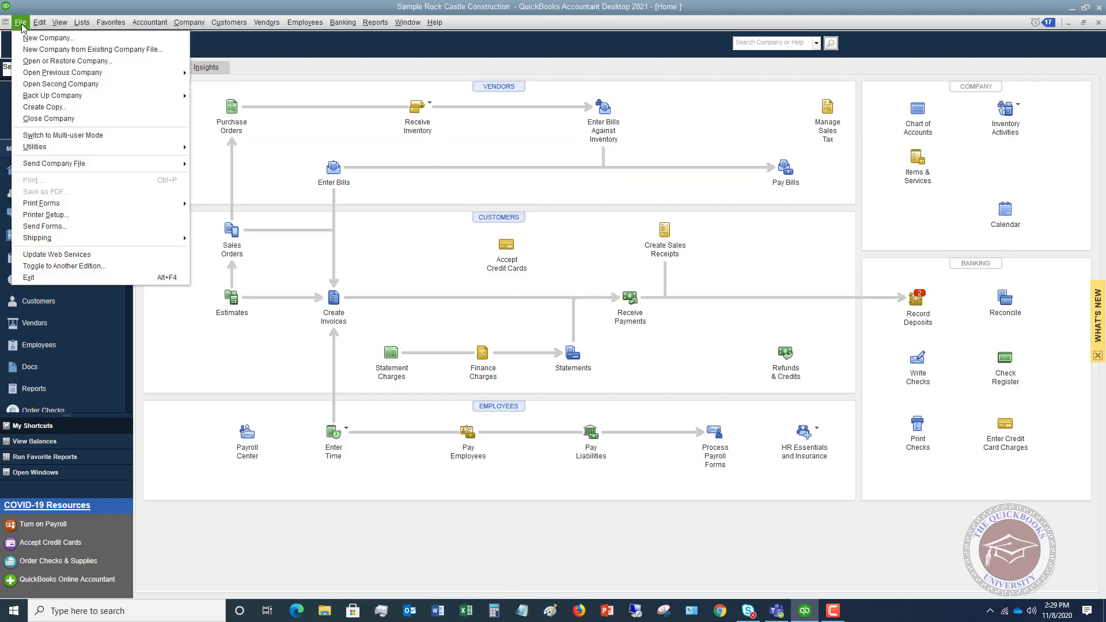
{"action": "left_click", "coordinate": [61, 216]}
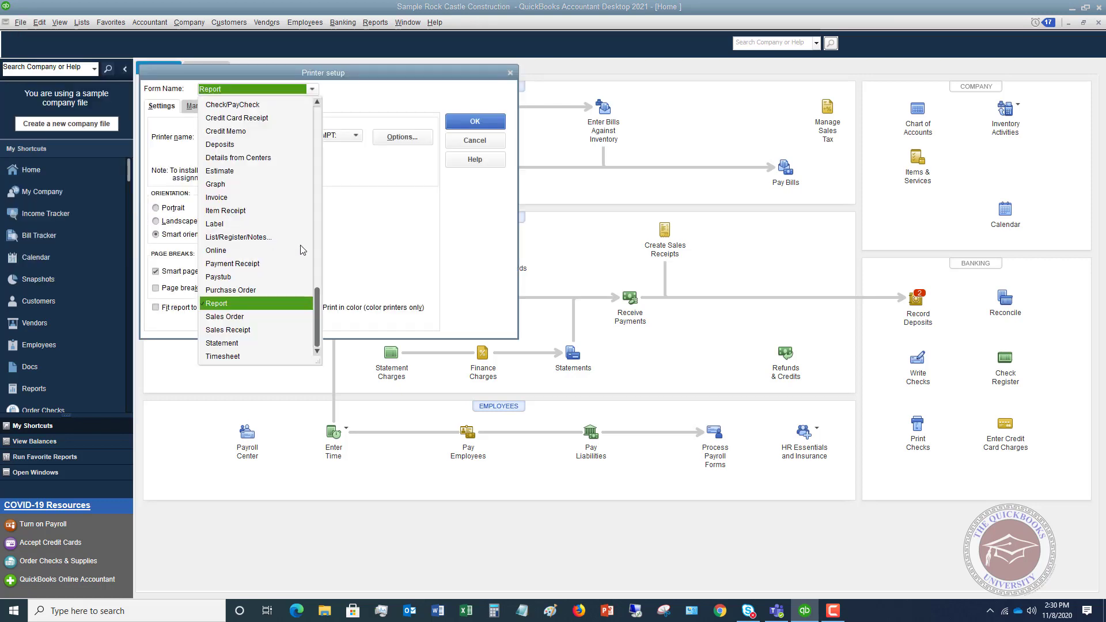
{"action": "left_click", "coordinate": [240, 106]}
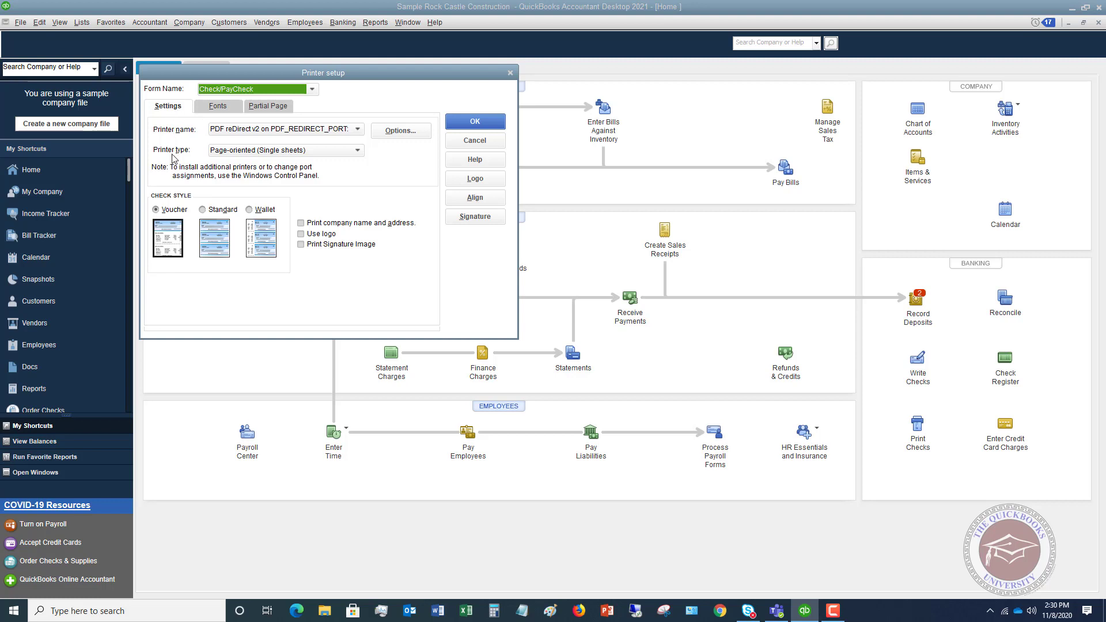
Show the Fonts tab with the main text and company address font options for checks
{"action": "left_click", "coordinate": [224, 111]}
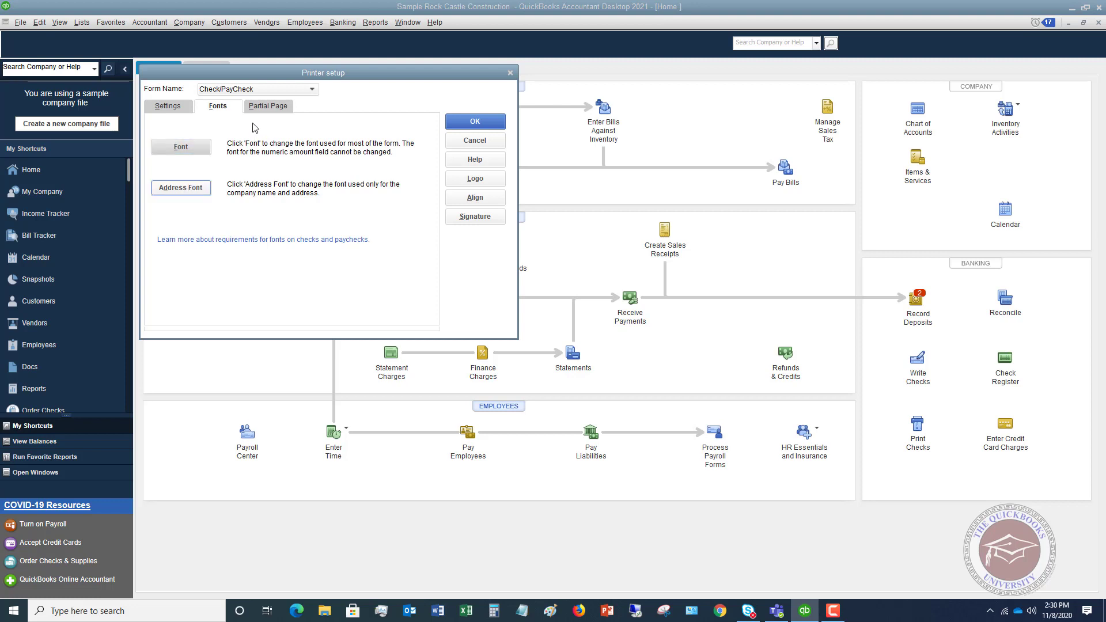
On the Partial Page tab, try the Center and Side styles, then return to Portrait
{"action": "left_click", "coordinate": [267, 108]}
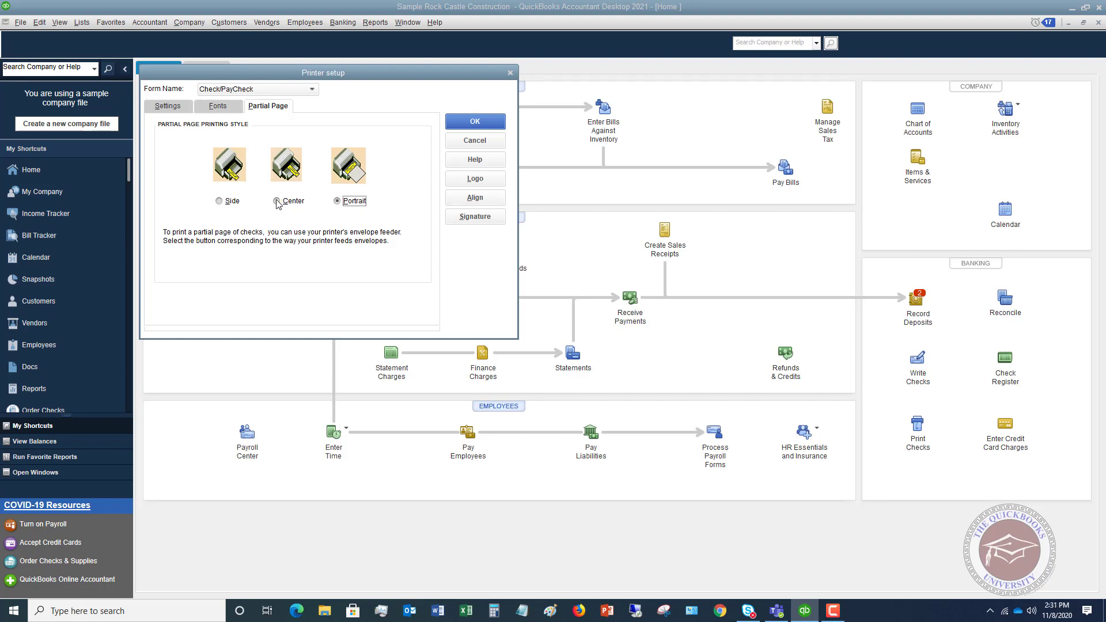
{"action": "left_click", "coordinate": [293, 203]}
{"action": "left_click", "coordinate": [220, 202]}
{"action": "left_click", "coordinate": [338, 201]}
Open Fine Alignment and nudge the vertical offset up and down, leaving both offsets at 0
{"action": "left_click", "coordinate": [475, 198]}
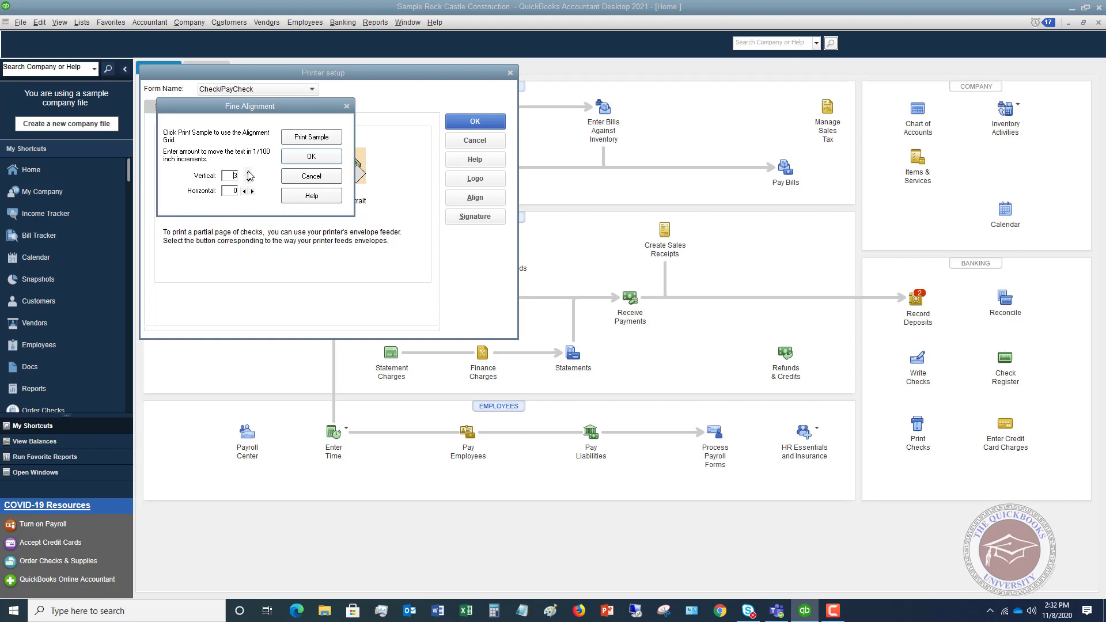
{"action": "left_click", "coordinate": [248, 172]}
{"action": "left_click", "coordinate": [249, 180]}
{"action": "left_click", "coordinate": [248, 173]}
{"action": "left_click", "coordinate": [231, 191]}
Accept alignment, then switch Print company name and address on and back off in Settings
{"action": "left_click", "coordinate": [311, 157]}
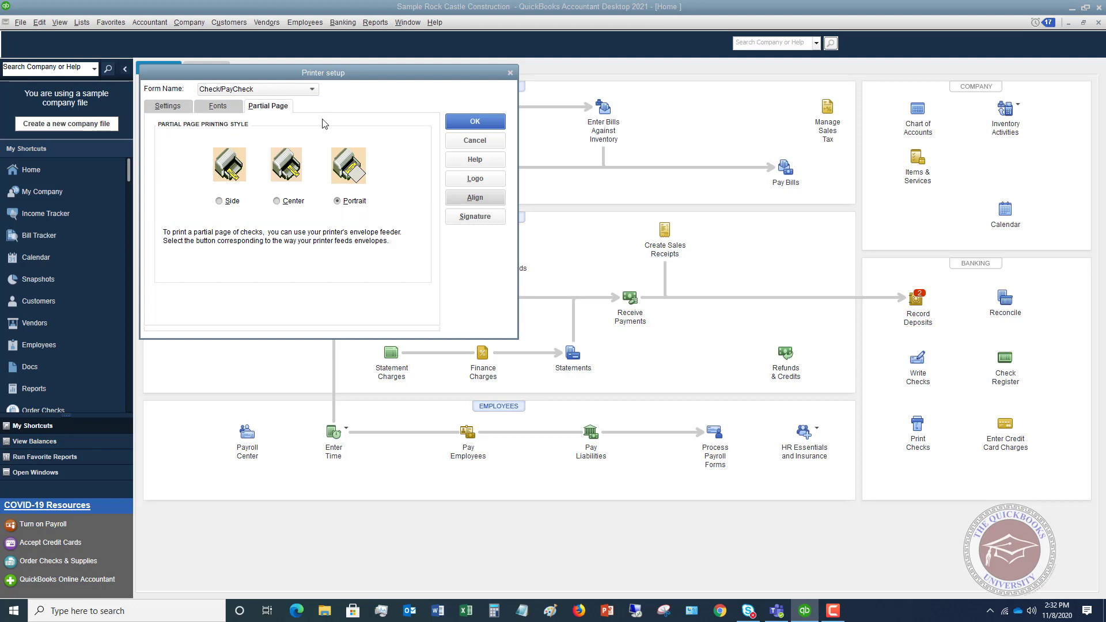
{"action": "left_click", "coordinate": [183, 107]}
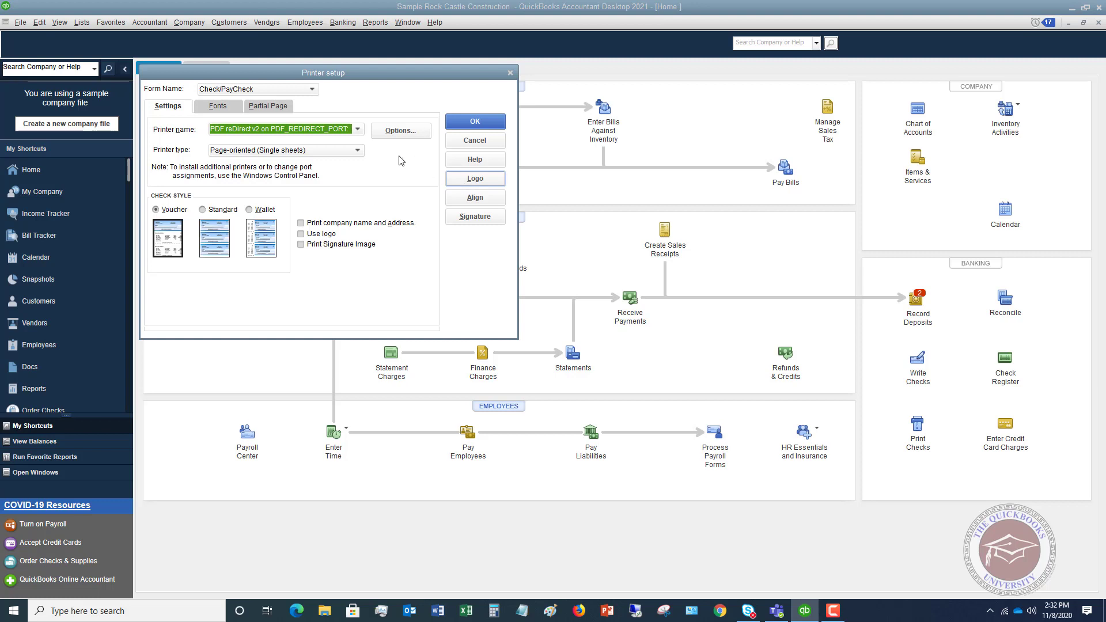
{"action": "left_click", "coordinate": [302, 225]}
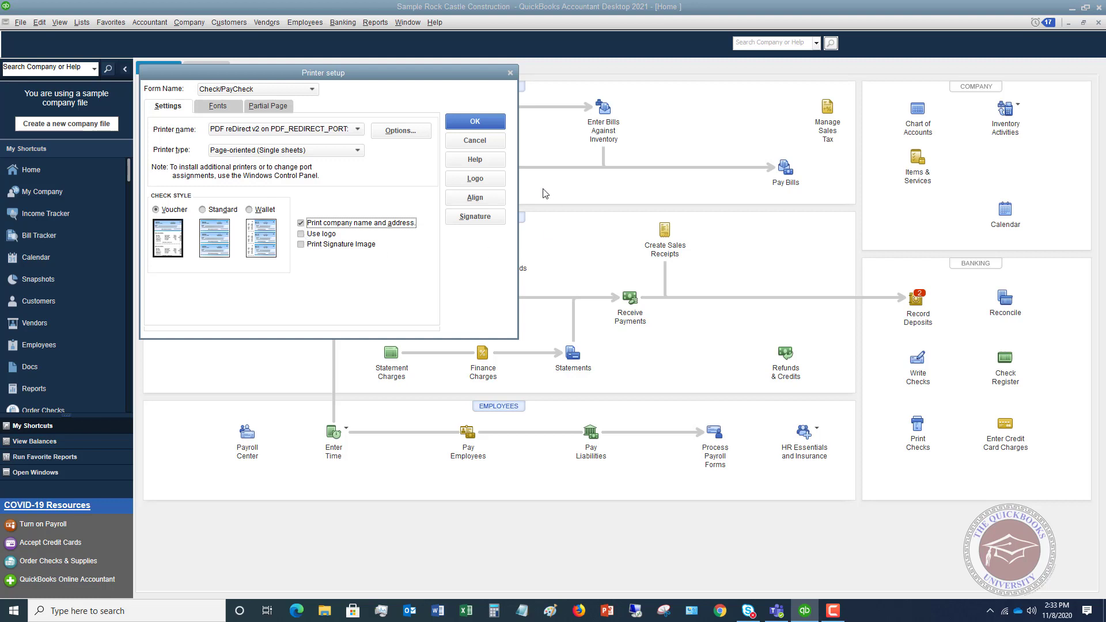
{"action": "left_click", "coordinate": [301, 223]}
Close Printer setup and review the six queued checks totalling $1,100.32 under File > Print Forms > Checks
{"action": "key", "text": "Escape"}
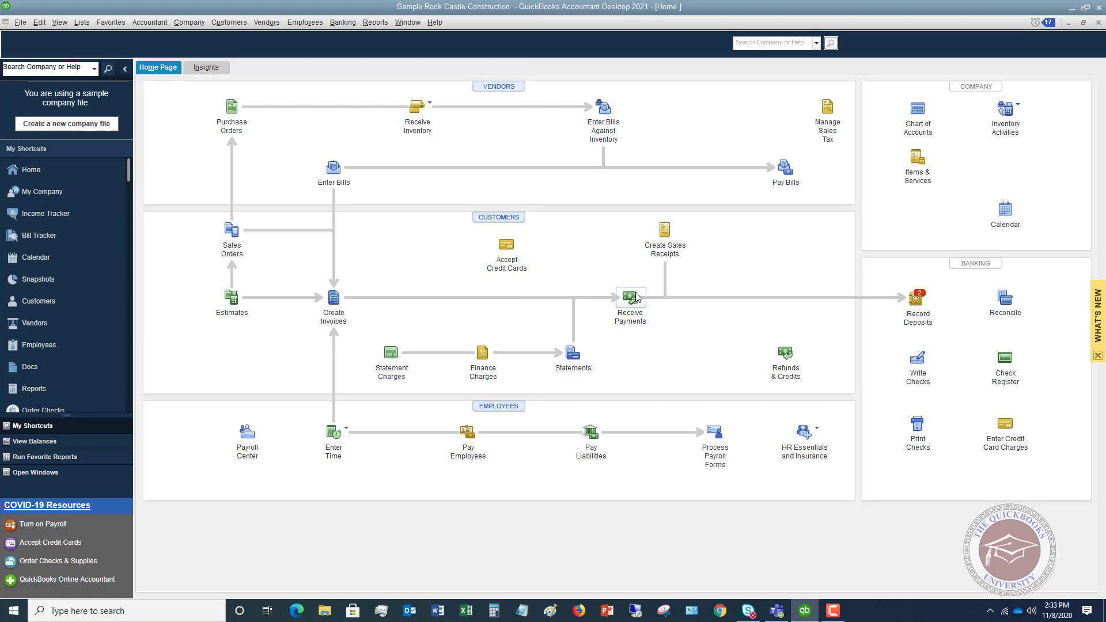
{"action": "left_click", "coordinate": [22, 25]}
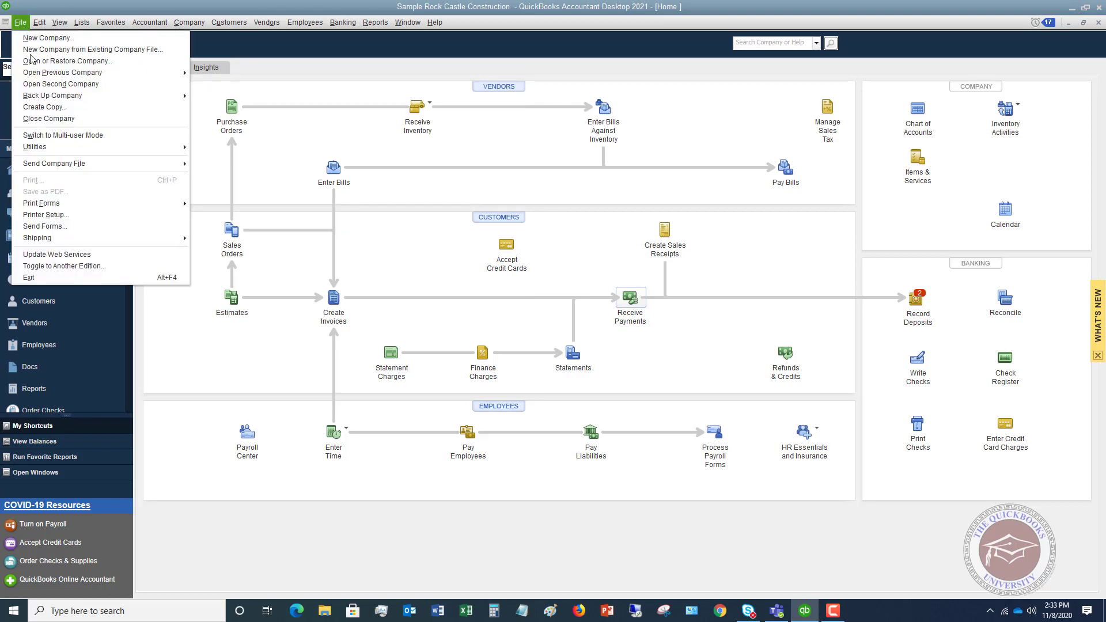
{"action": "mouse_move", "coordinate": [49, 202]}
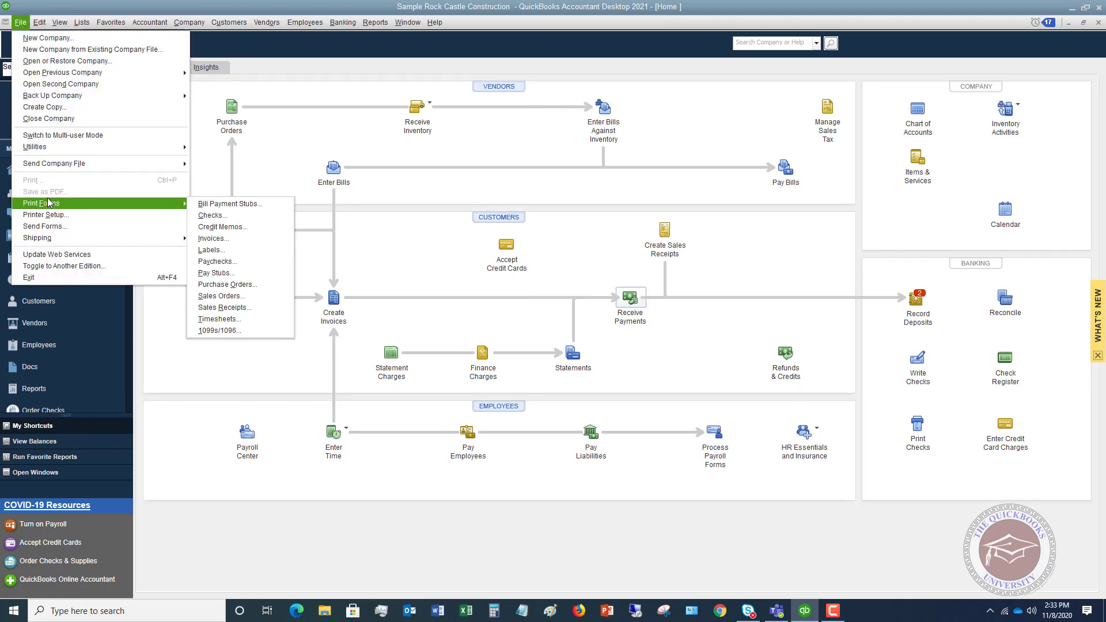
{"action": "left_click", "coordinate": [213, 216]}
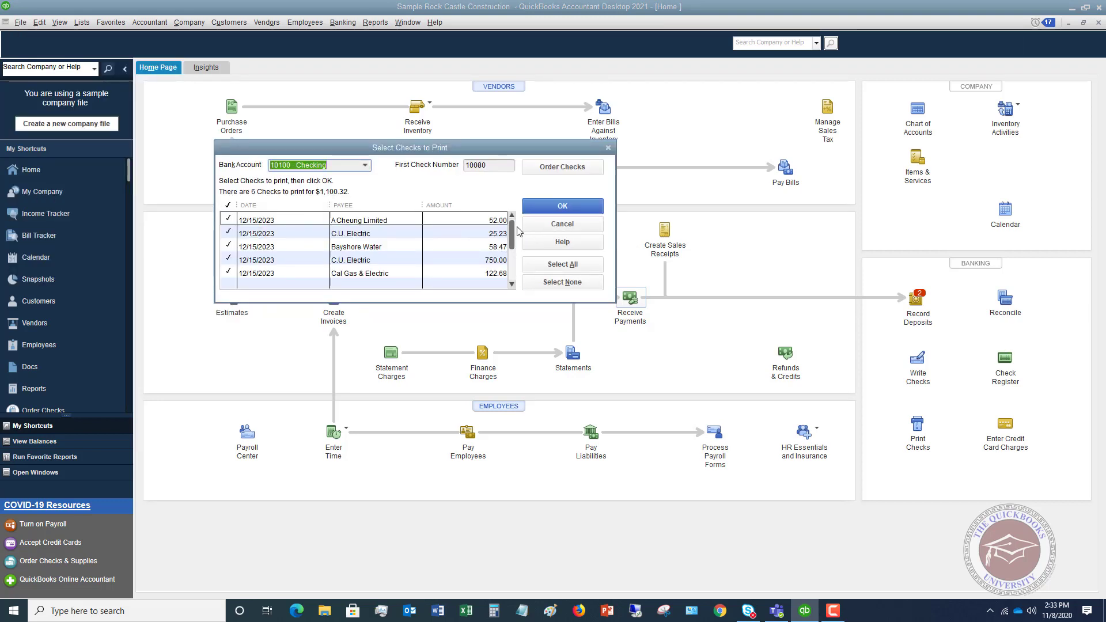
{"action": "left_click", "coordinate": [512, 268]}
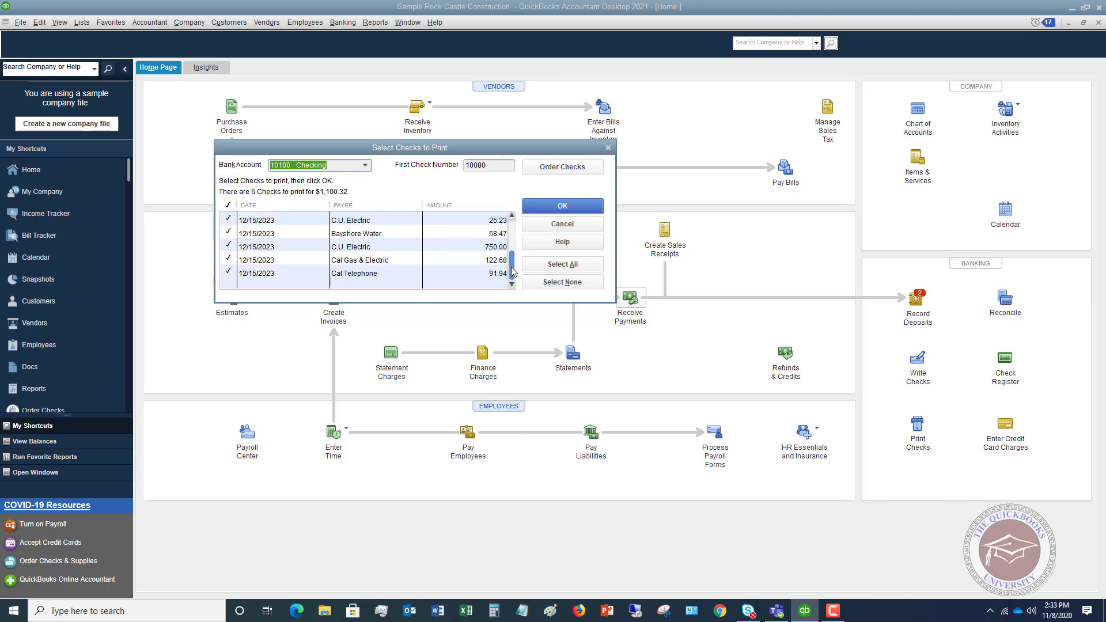
{"action": "scroll", "coordinate": [518, 226], "scroll_direction": "up", "scroll_amount": 1}
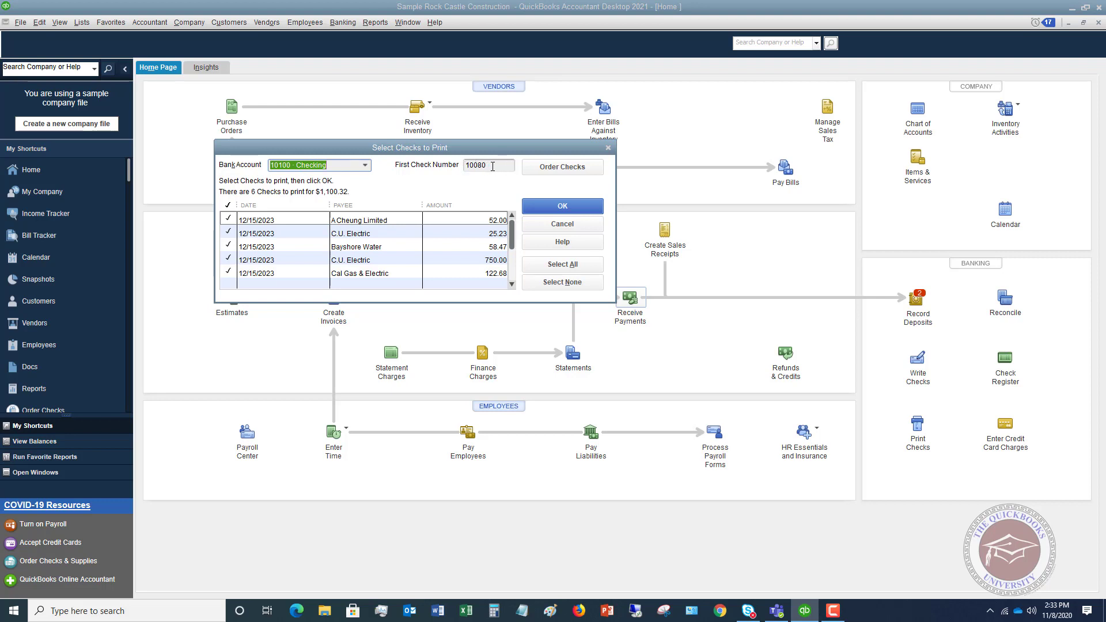
Confirm the six selected vendor checks for printing to reach the voucher check print settings
{"action": "left_click", "coordinate": [570, 209]}
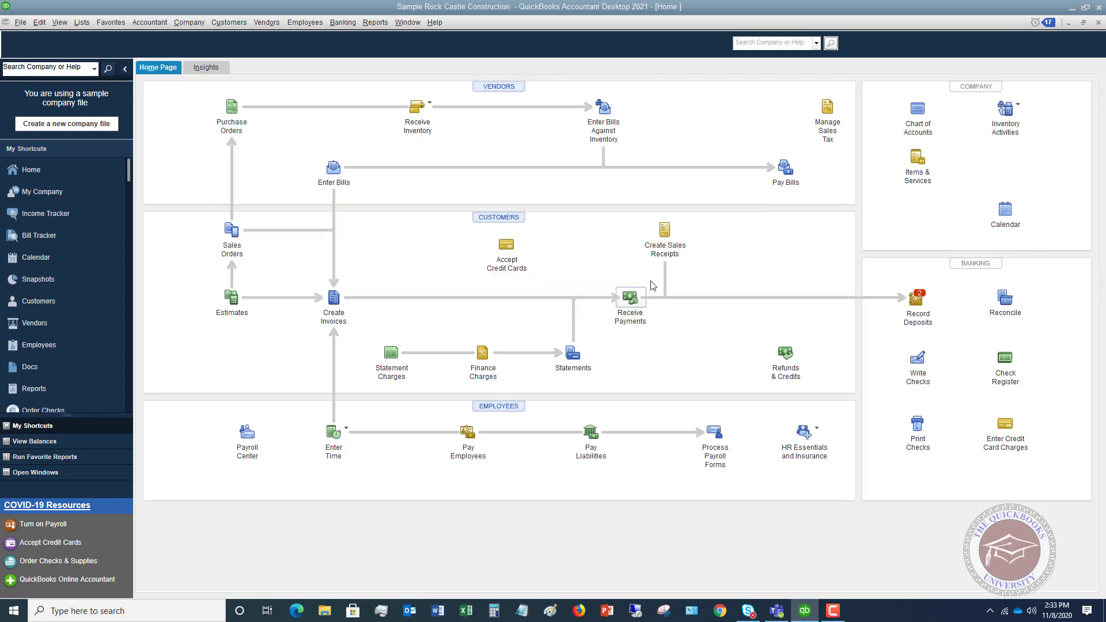